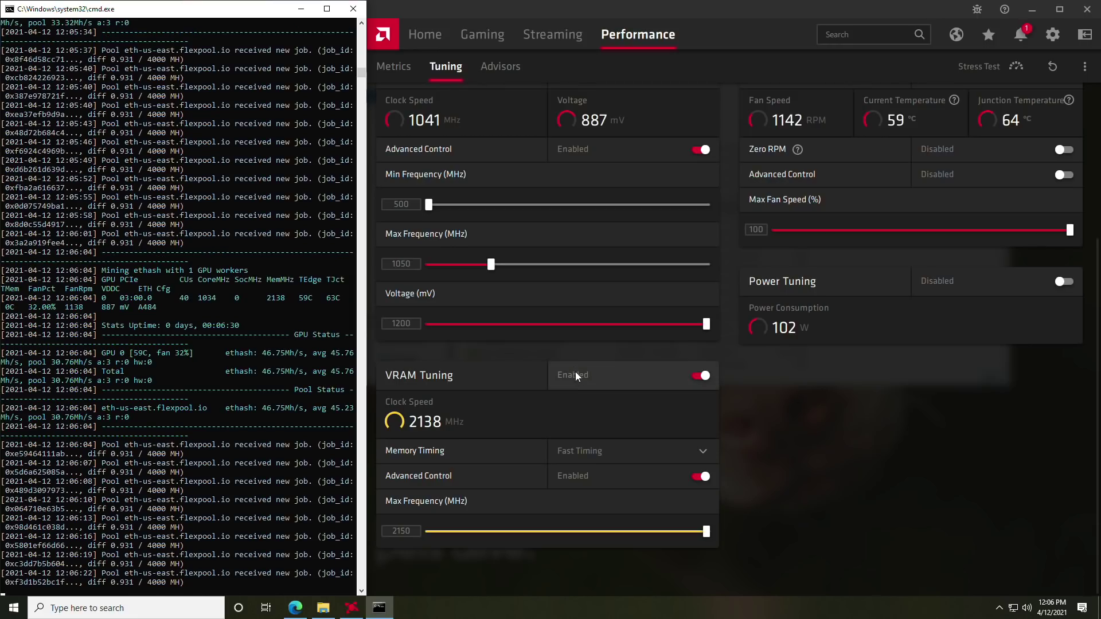
Drag the RX 6700 XT's Voltage (mV) slider on the Tuning page to its 912 mV minimum
scroll(574, 370, up, 2)
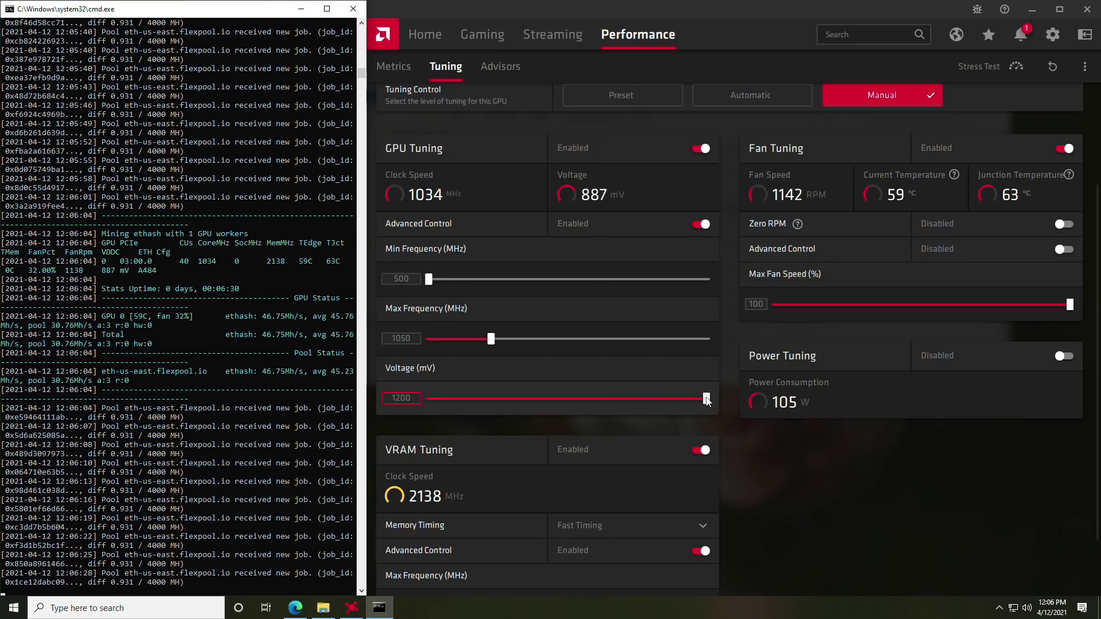
drag(706, 399, 426, 407)
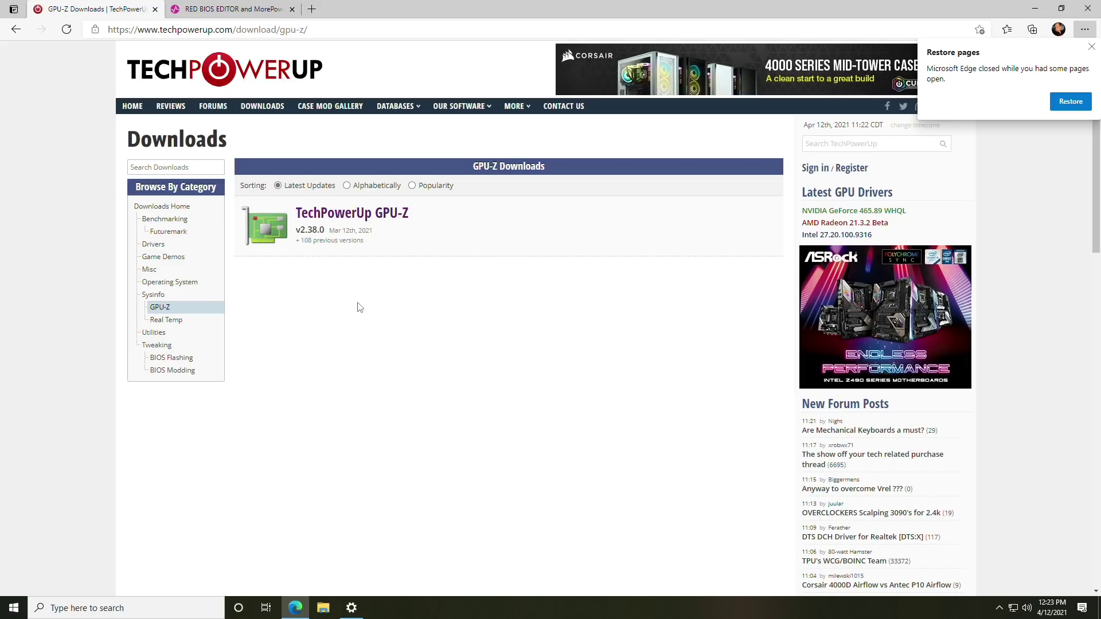
Download GPU-Z 2.38.0 from TechPowerUp, allow it to run, and confirm the install
click(370, 223)
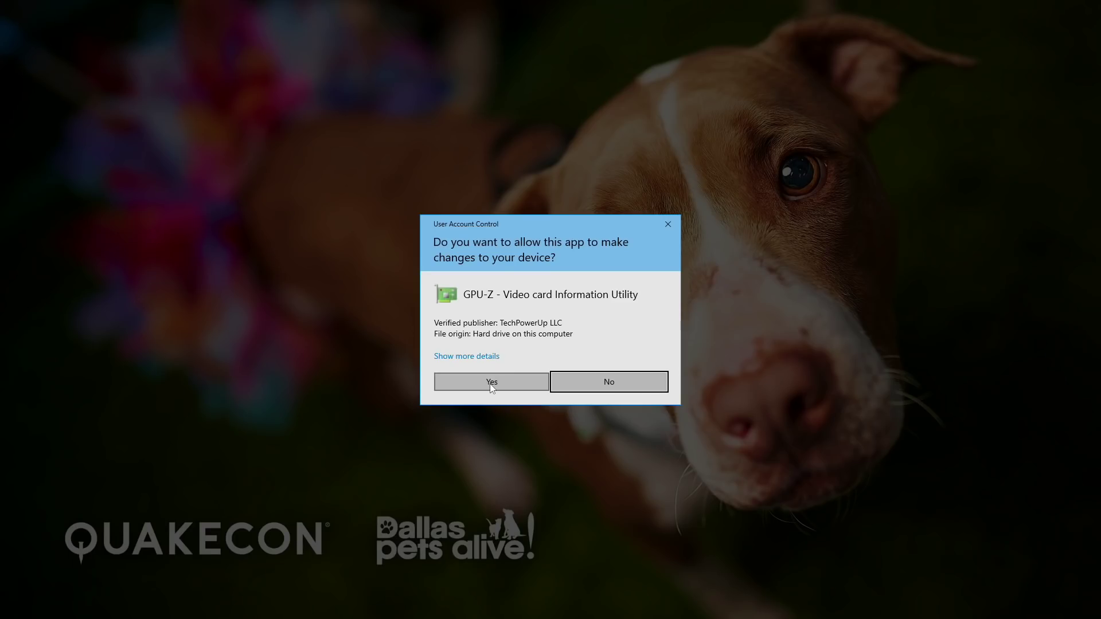
click(491, 382)
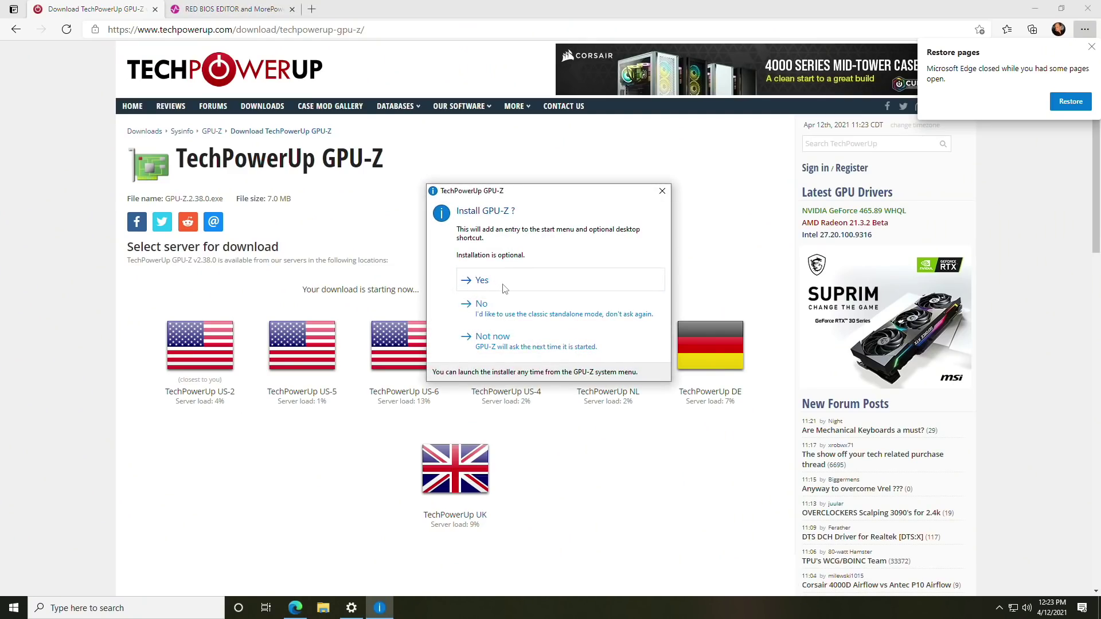
click(505, 286)
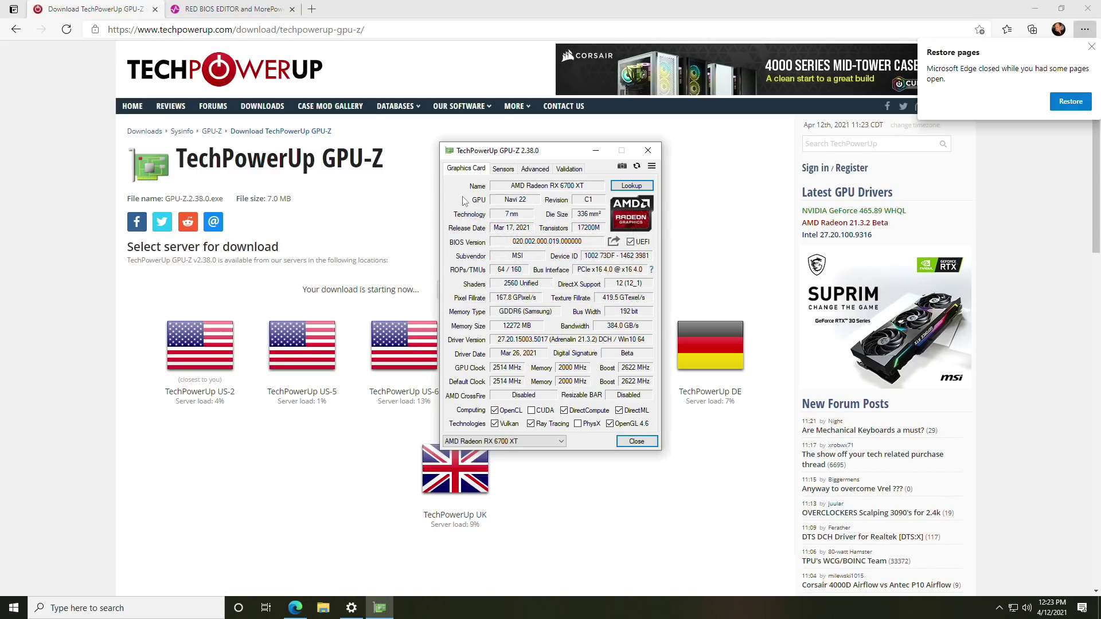
Save the card's BIOS as 6700xt.rom, then return to the Igor's Lab MorePowerTool page
click(614, 243)
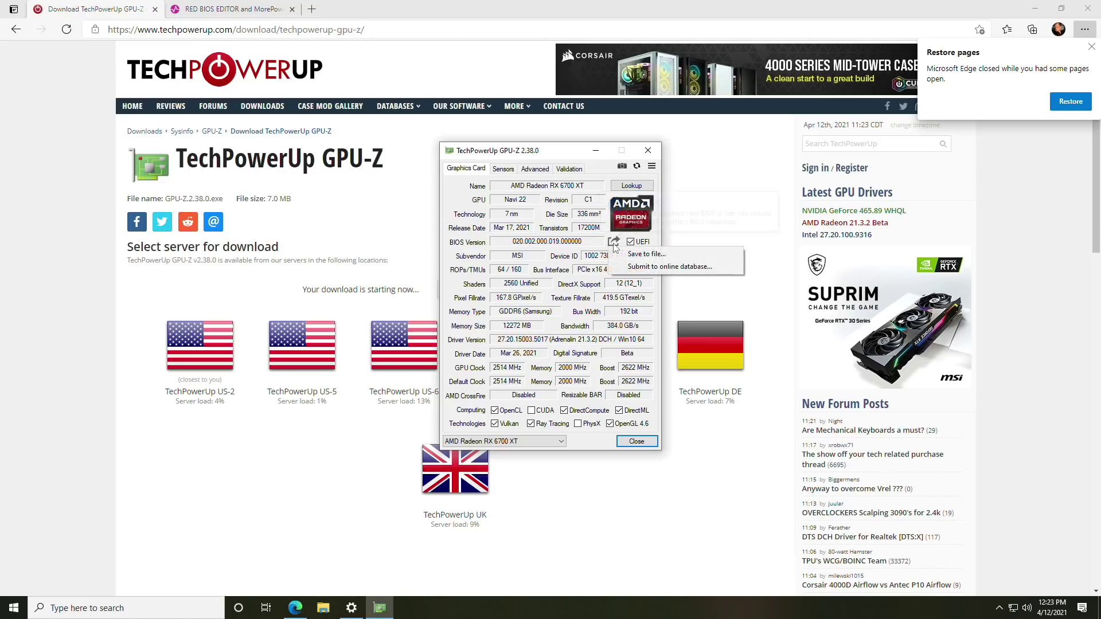
click(635, 258)
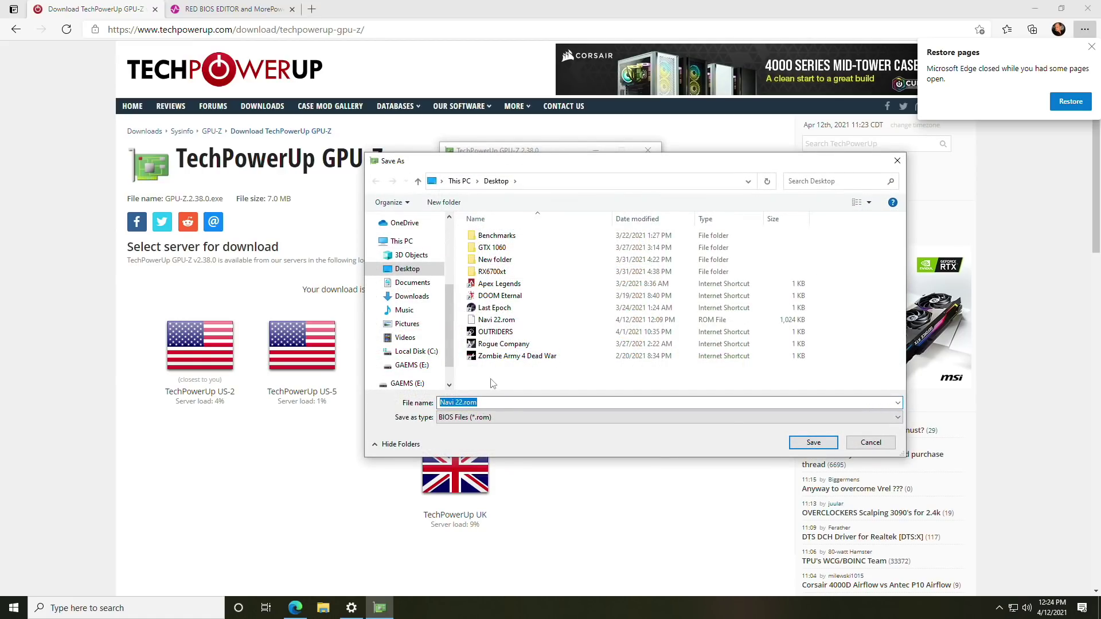
text(6700xt)
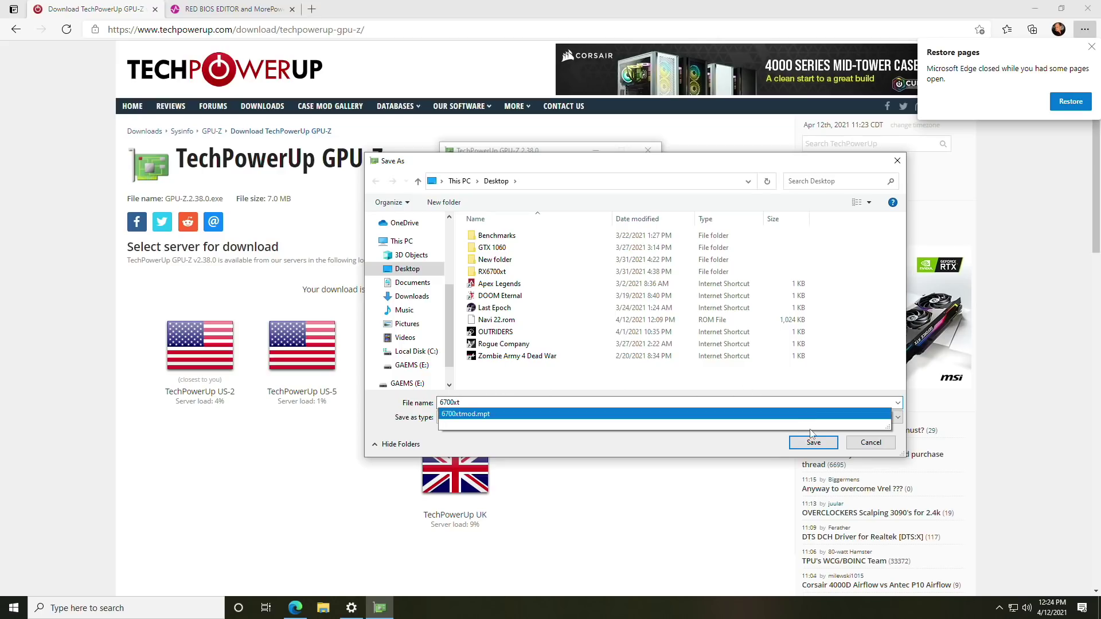
click(813, 443)
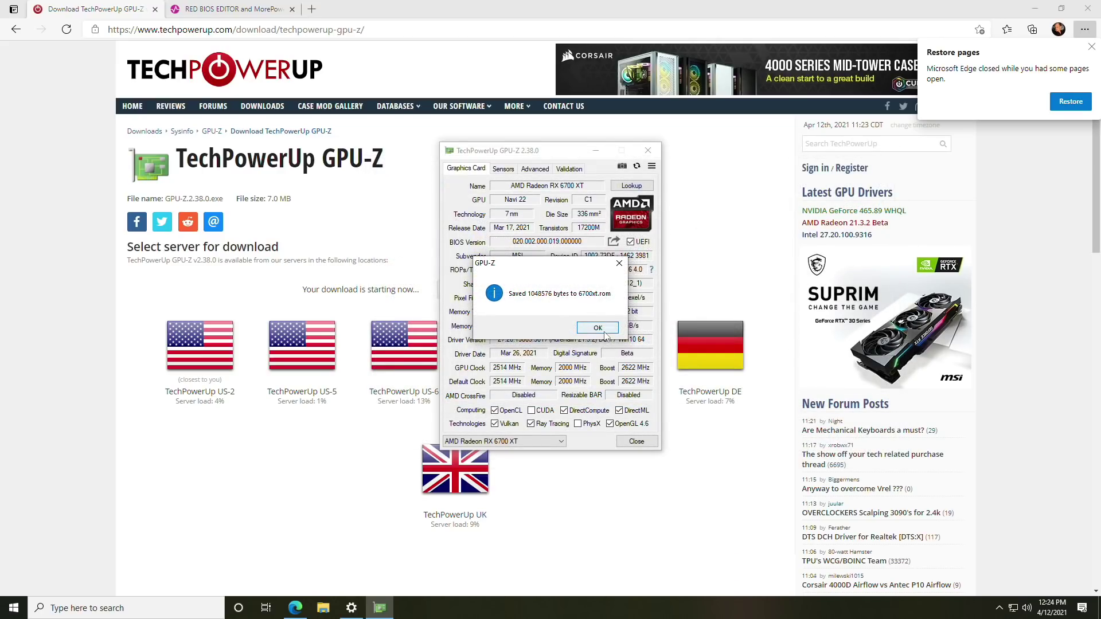
click(597, 328)
click(454, 7)
click(253, 10)
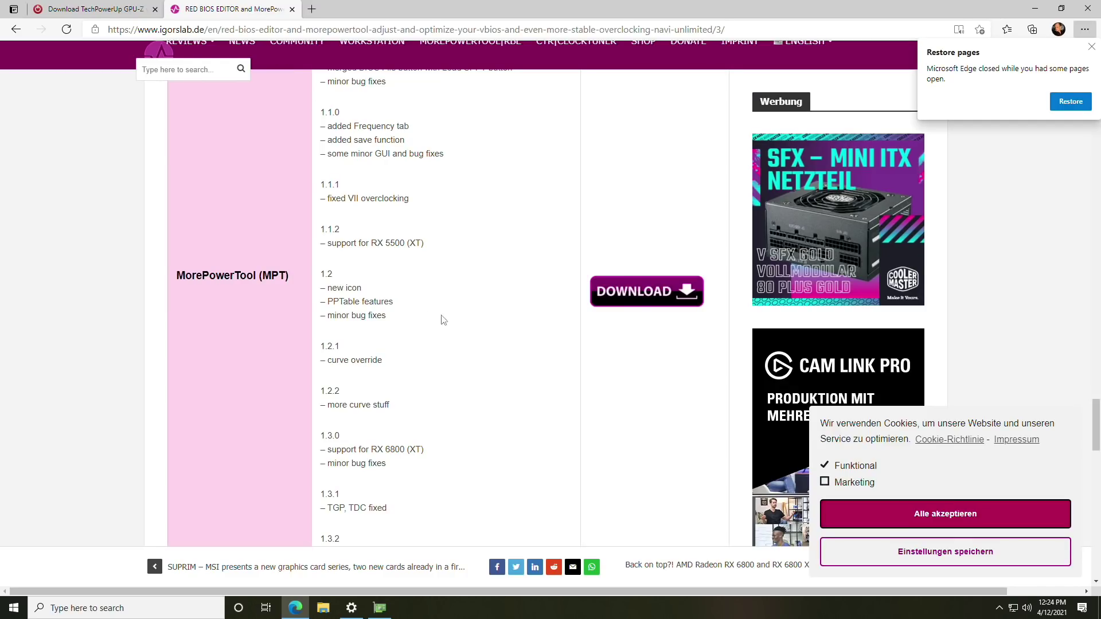
Download the MorePowerTool 1.3.3 installer, allow it to run, and advance through the setup wizard
click(635, 310)
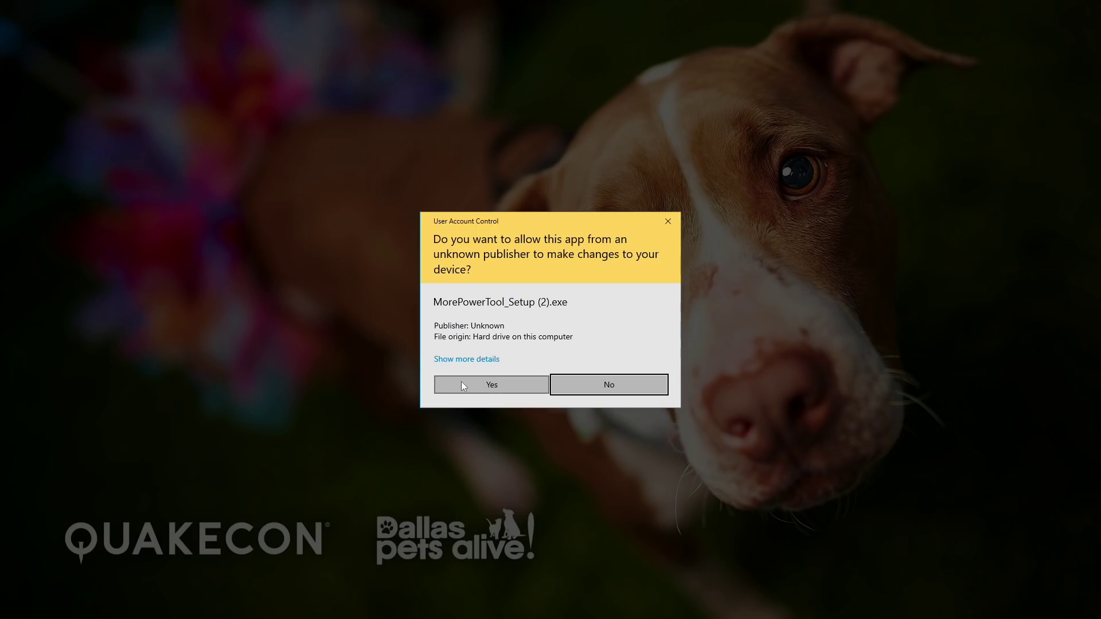
click(485, 383)
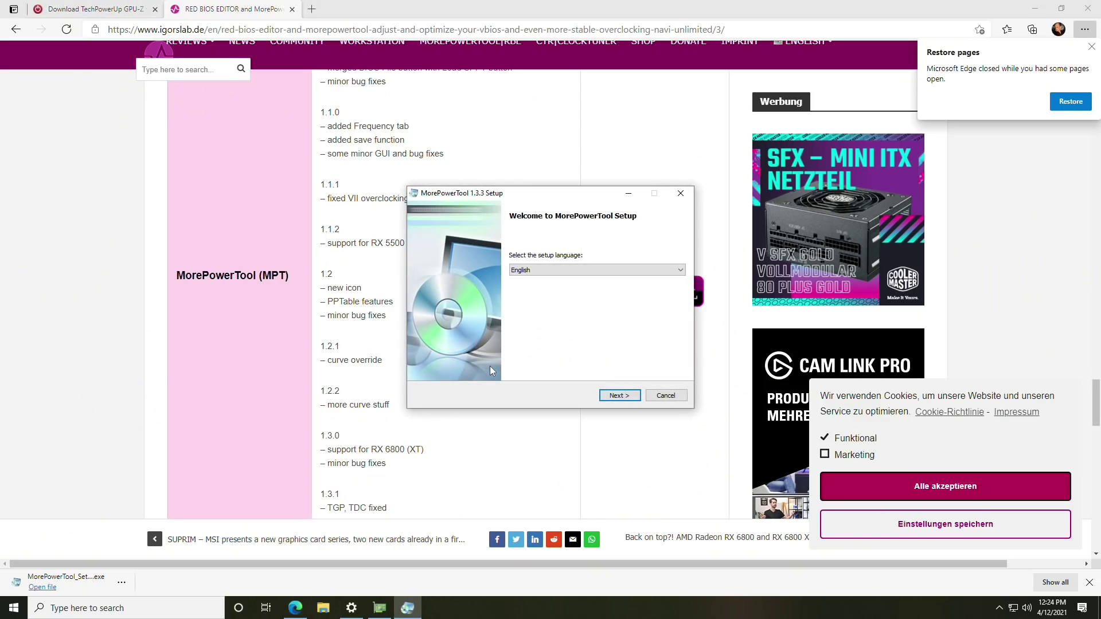
click(619, 396)
click(619, 396)
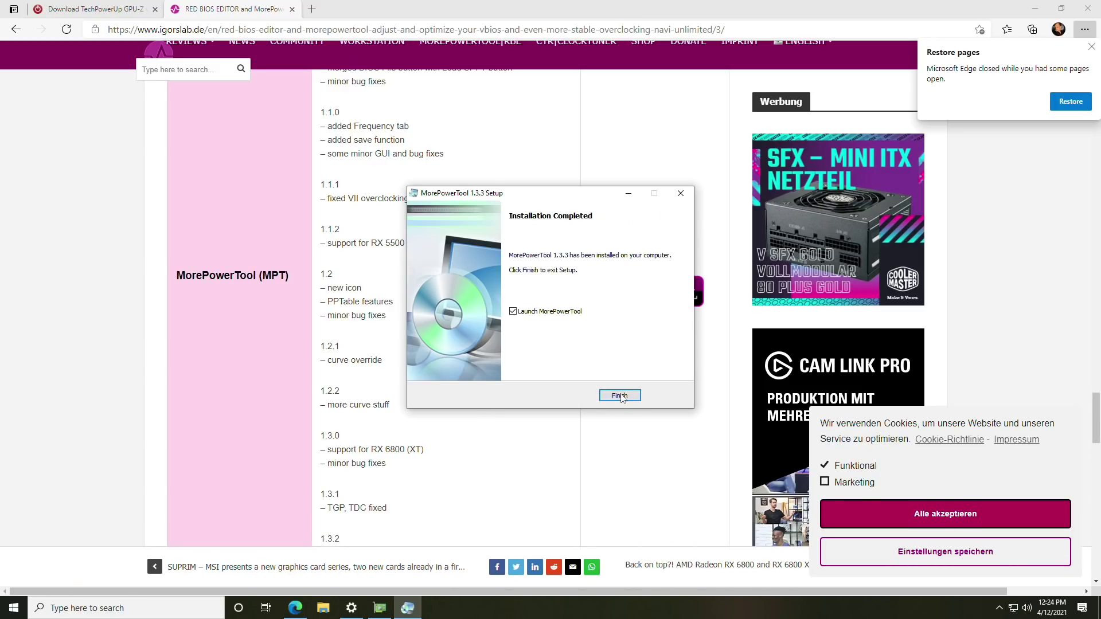
Finish setup and select the AMD Radeon RX 6700 XT in MorePowerTool
click(619, 395)
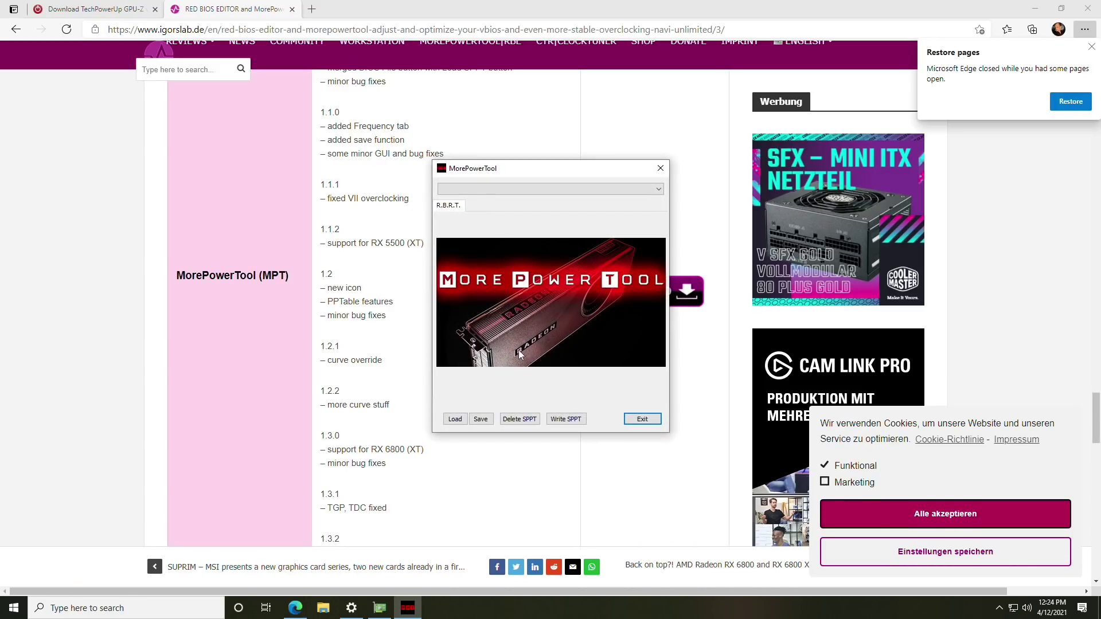
click(469, 190)
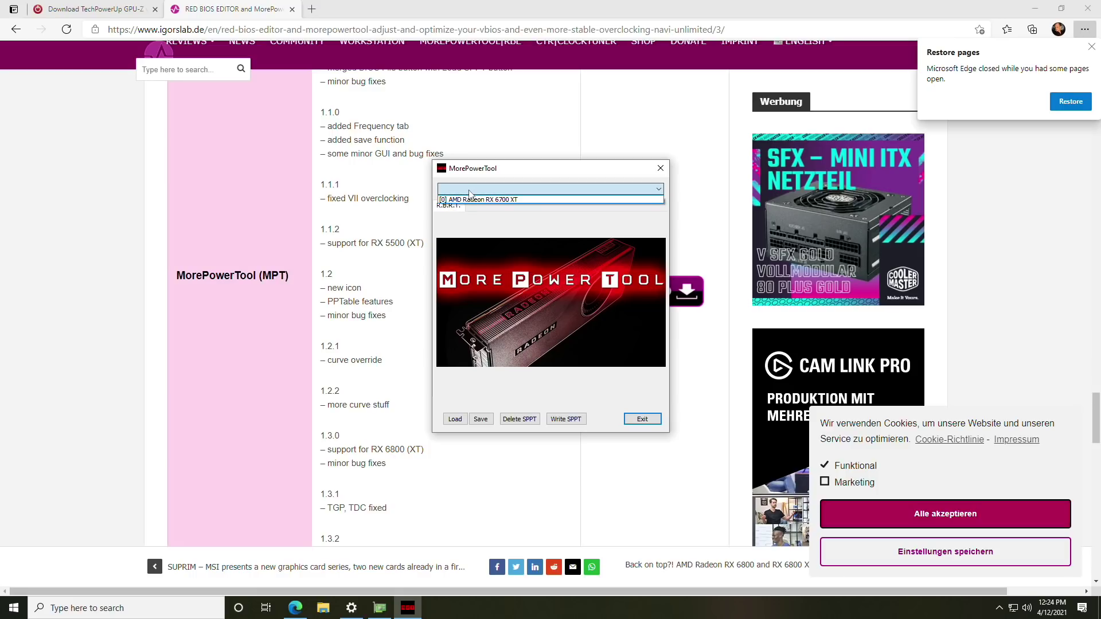
click(504, 200)
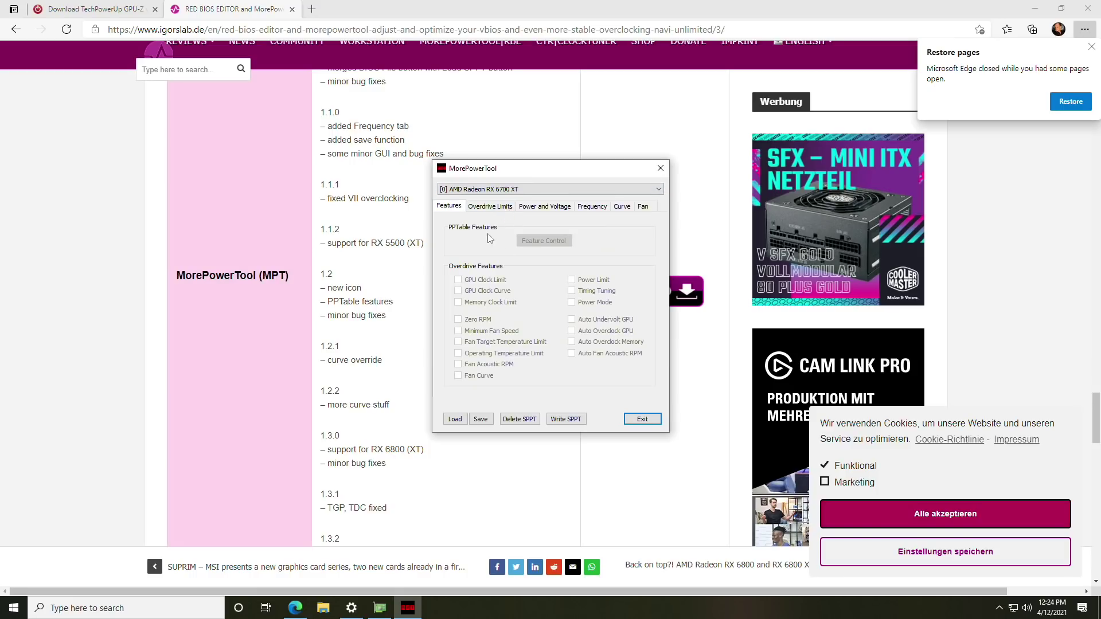
Look through the Overdrive Limits, Power and Voltage, Frequency, Curve and Fan tabs
click(489, 207)
click(544, 206)
click(492, 208)
click(545, 206)
click(590, 207)
click(622, 207)
click(643, 206)
click(545, 206)
click(490, 207)
click(448, 206)
Load the saved 6700xt.rom BIOS and show its Power and Voltage limits
click(454, 422)
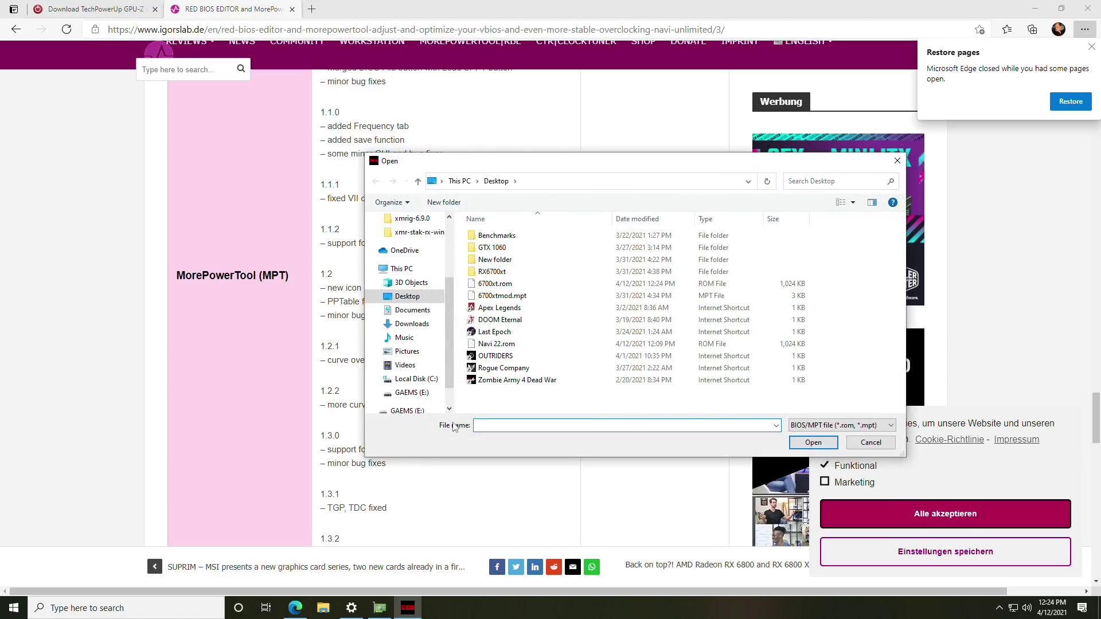
click(495, 284)
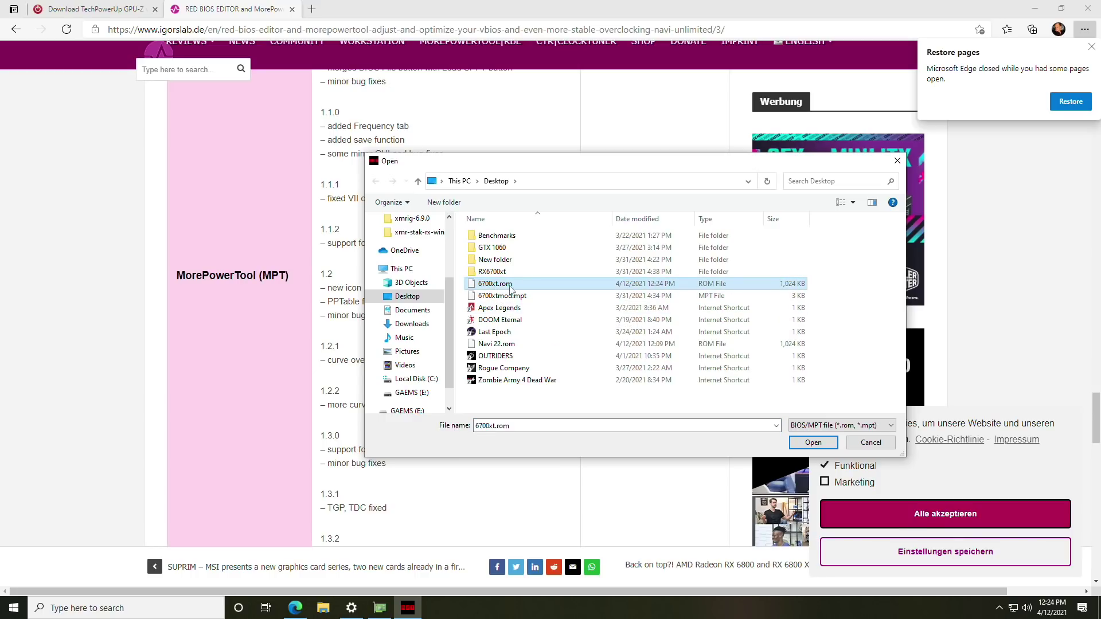
click(813, 442)
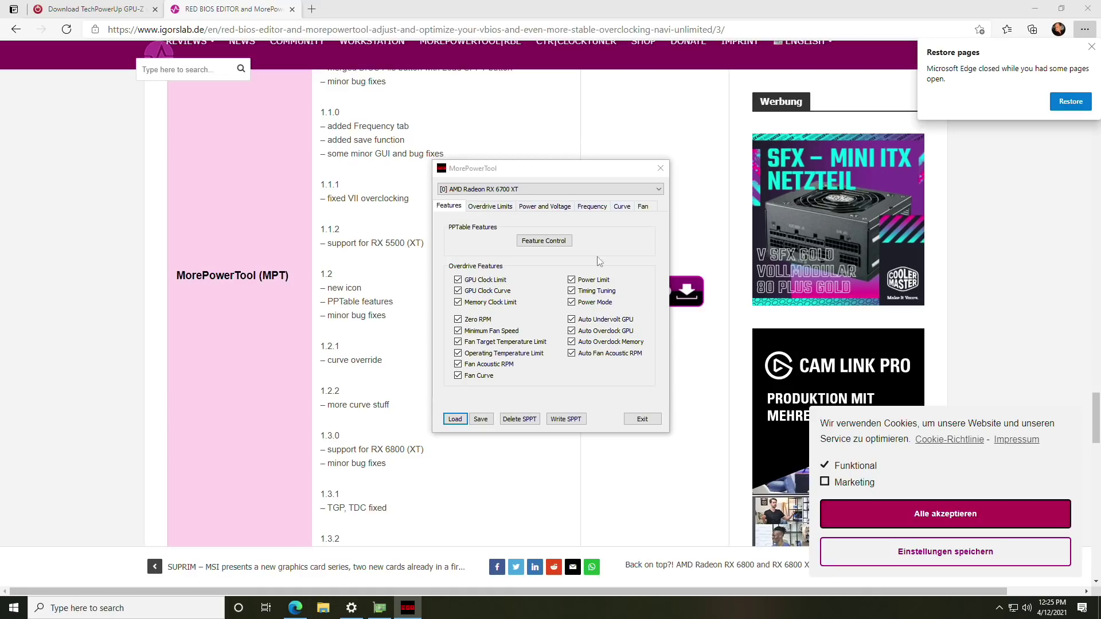
click(528, 207)
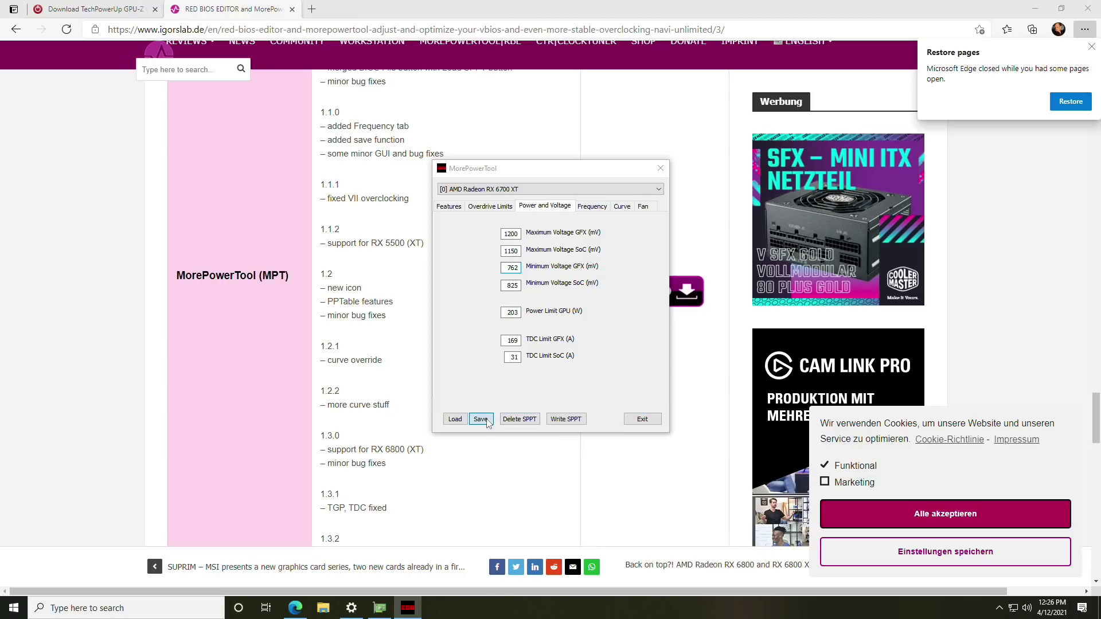
Save the settings to the Desktop as 6700xtmod.mpt and write the SPPT to the card
click(482, 419)
click(619, 284)
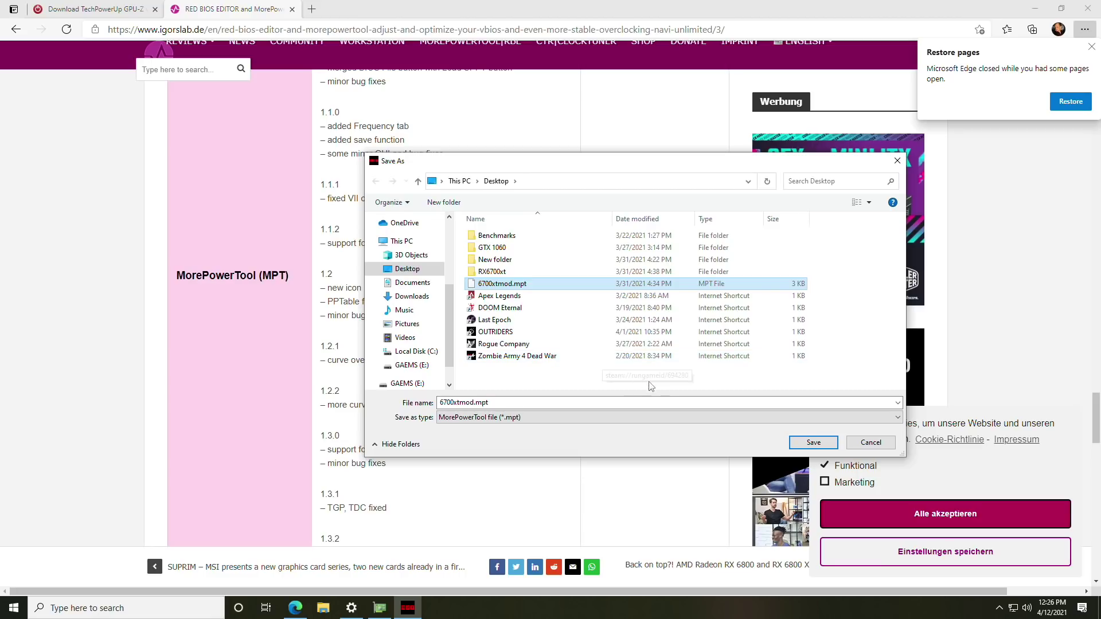
click(803, 444)
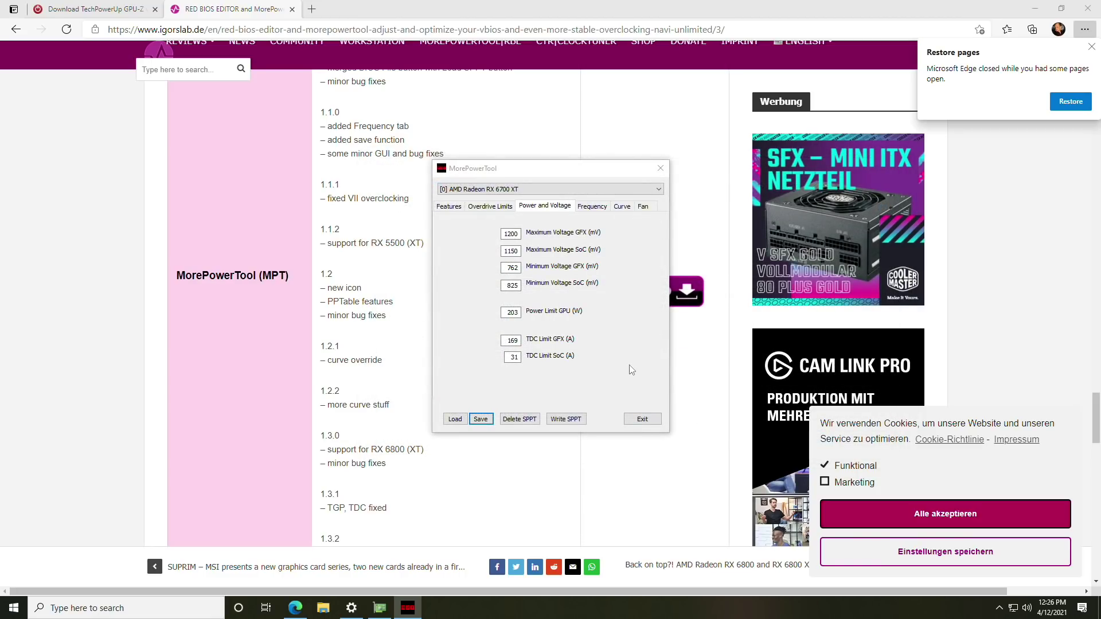
click(574, 421)
click(560, 325)
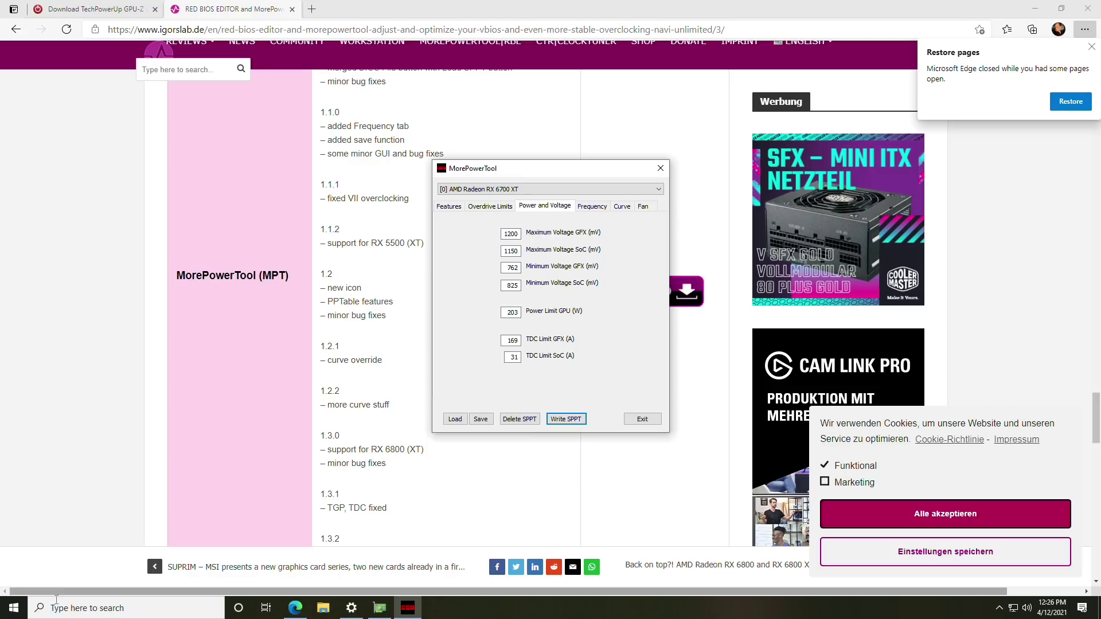
Restart Windows from the Start menu's power options
click(14, 608)
click(17, 581)
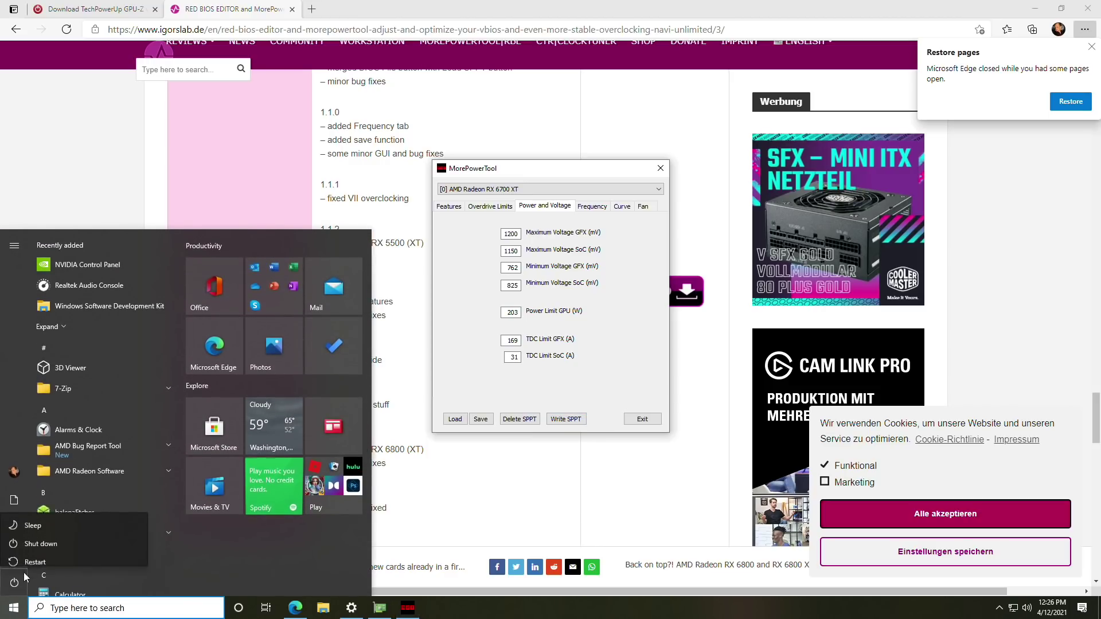
click(54, 538)
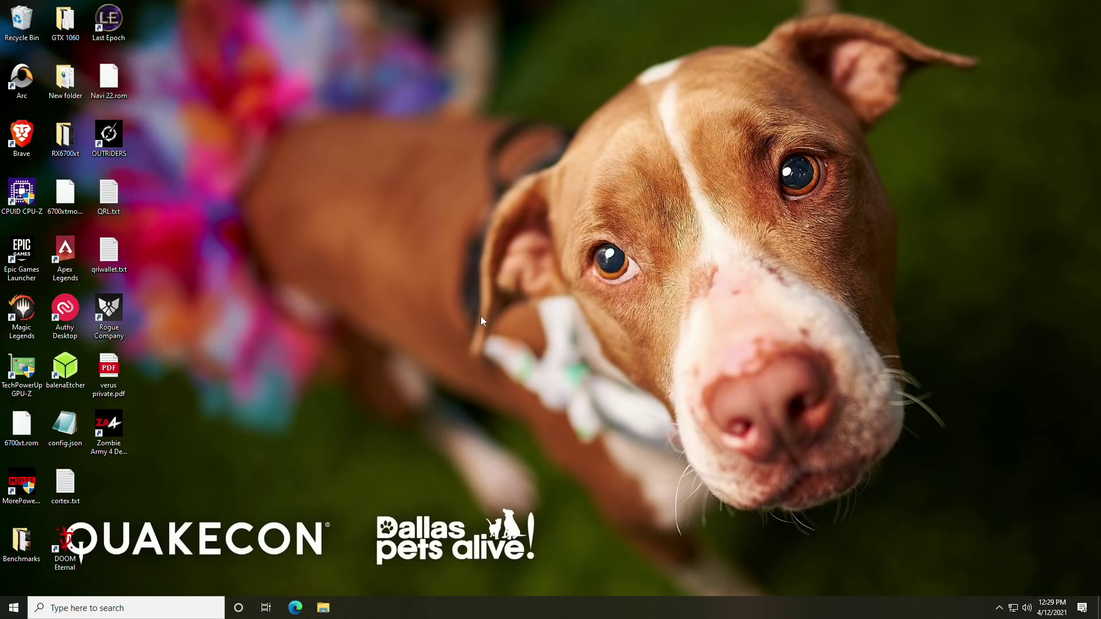
Search for AMD Radeon Software and launch it
click(167, 607)
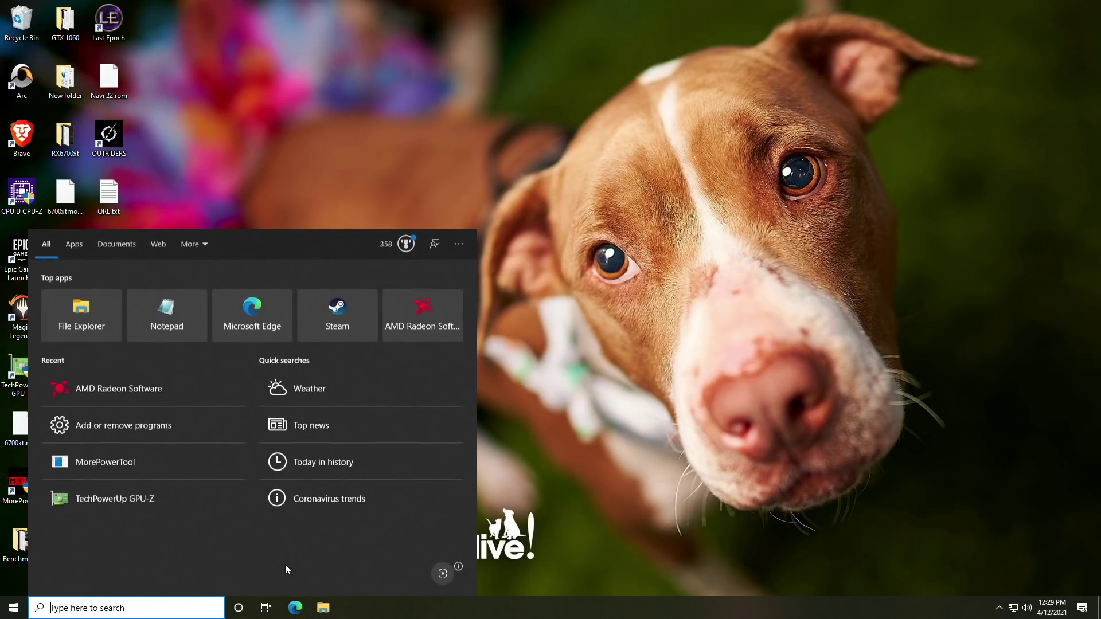
text(a)
key(Return)
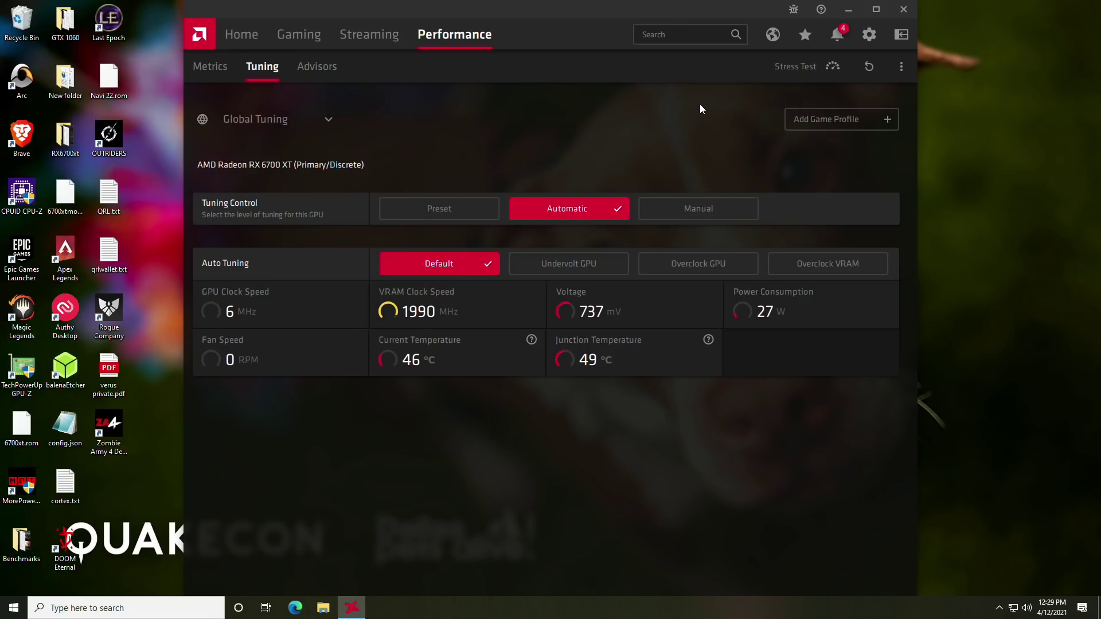
Switch to Manual tuning, enable GPU Tuning and Advanced Control, and raise voltage to 1200 mV
click(692, 210)
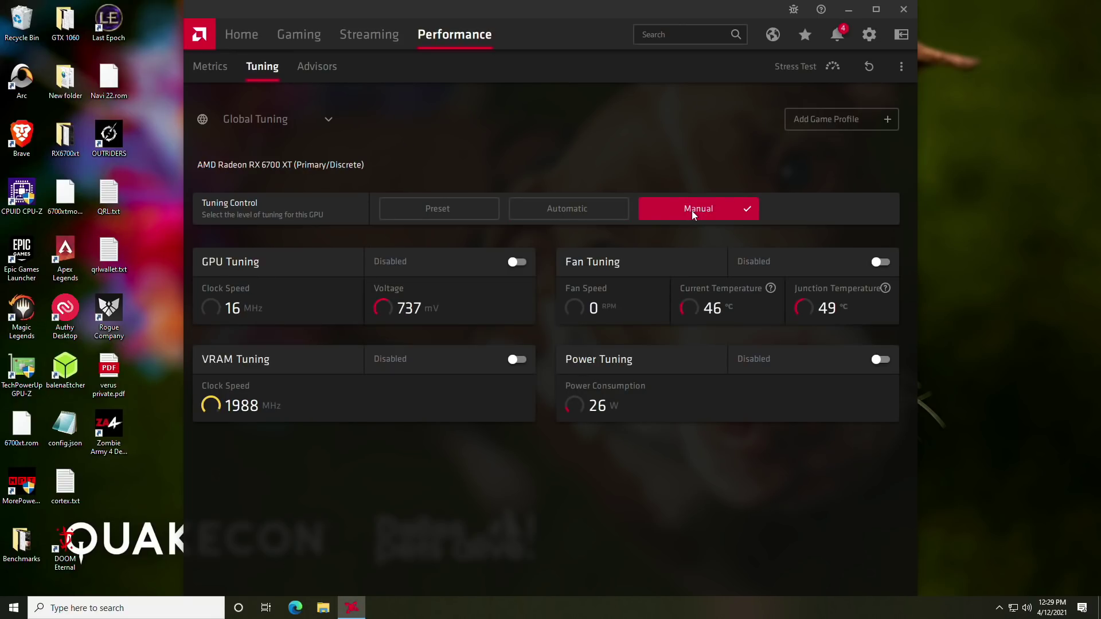
click(521, 262)
scroll(504, 264, down, 2)
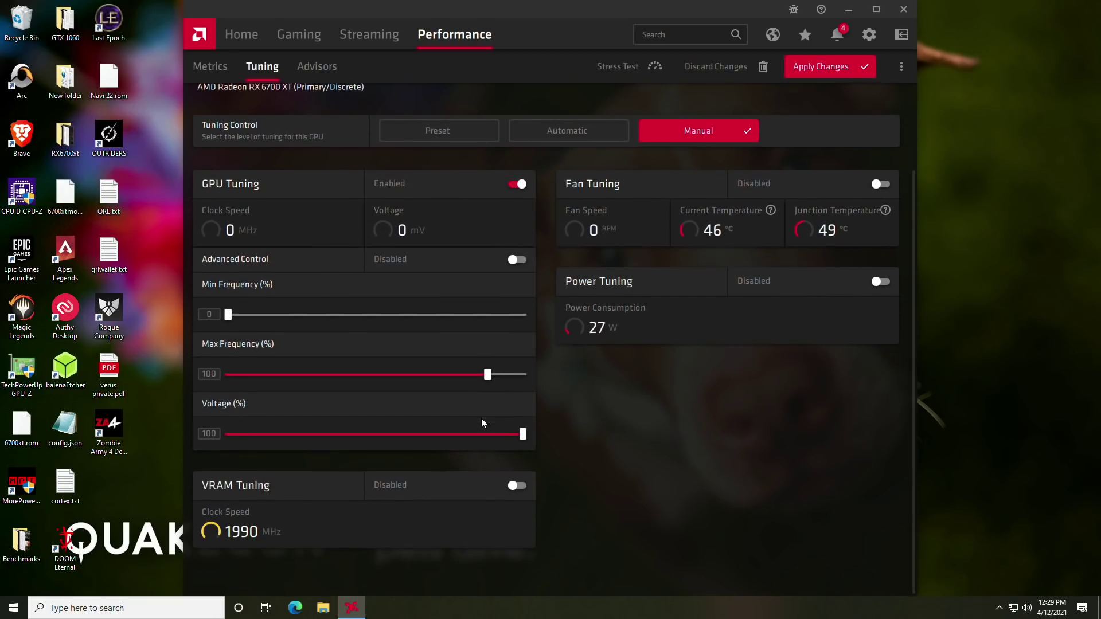
click(519, 260)
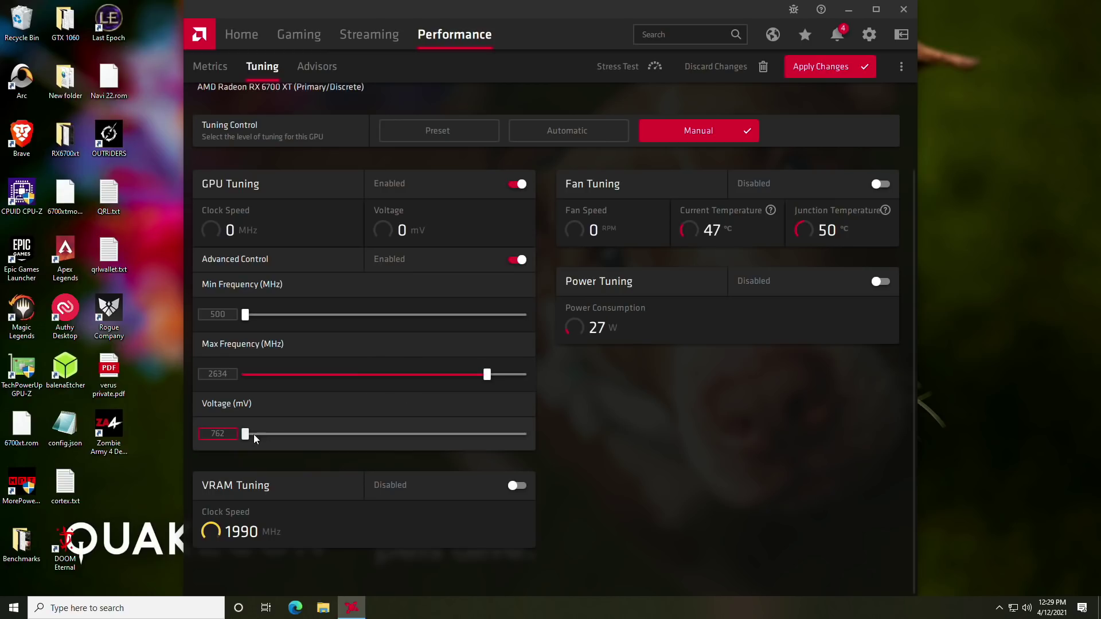
drag(250, 434, 593, 436)
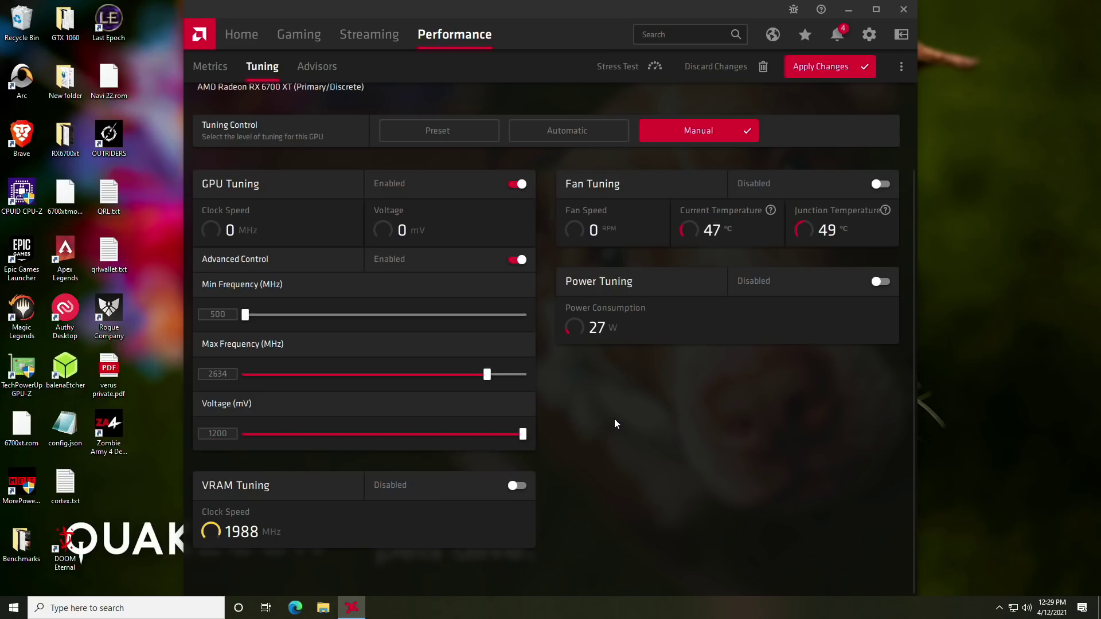
Load the 6700xt mining oc.xml tuning profile from Desktop > New folder
click(904, 69)
click(869, 98)
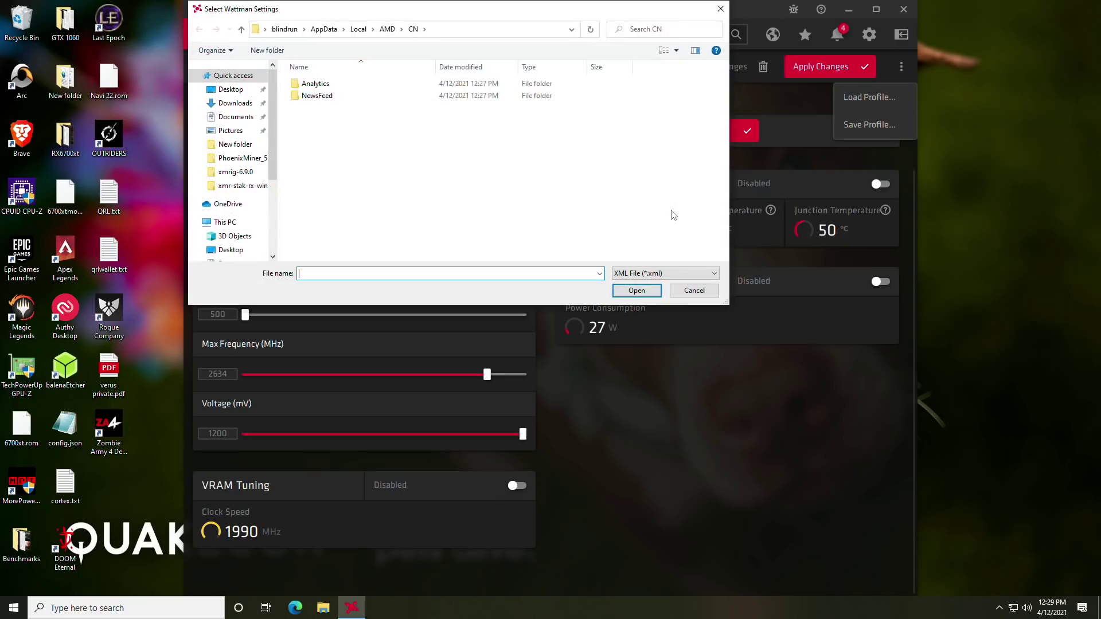
click(235, 104)
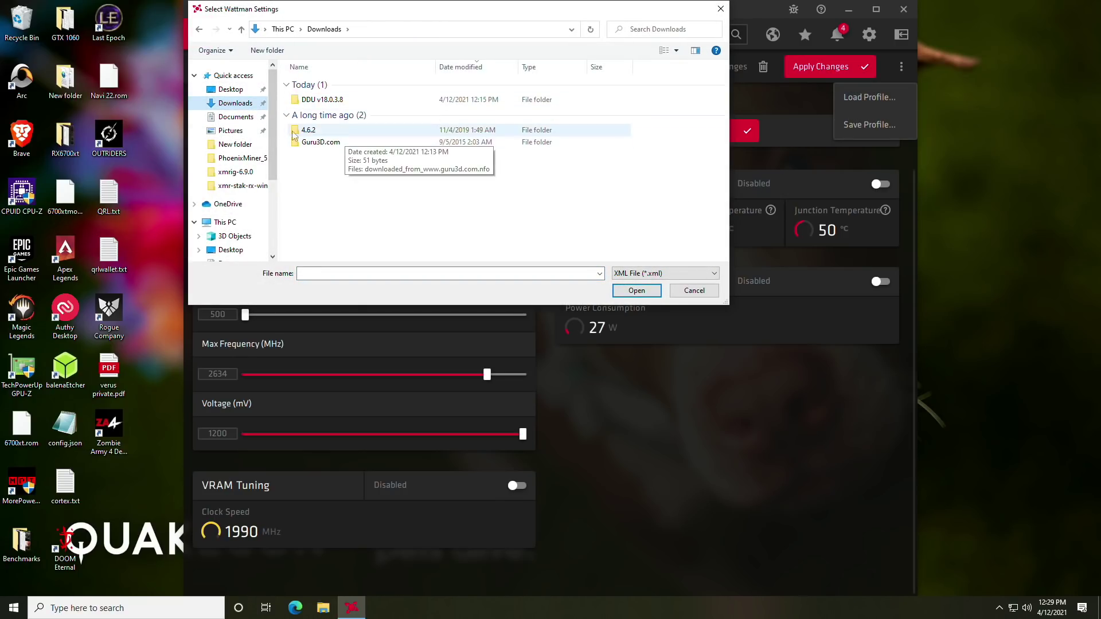
click(241, 90)
double_click(313, 110)
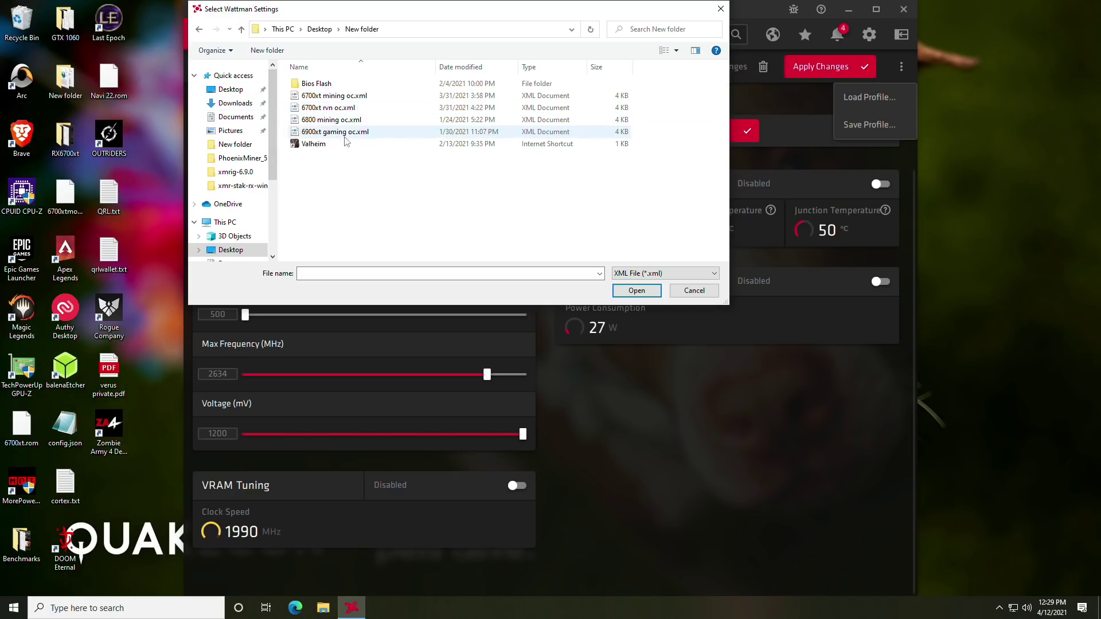
click(319, 99)
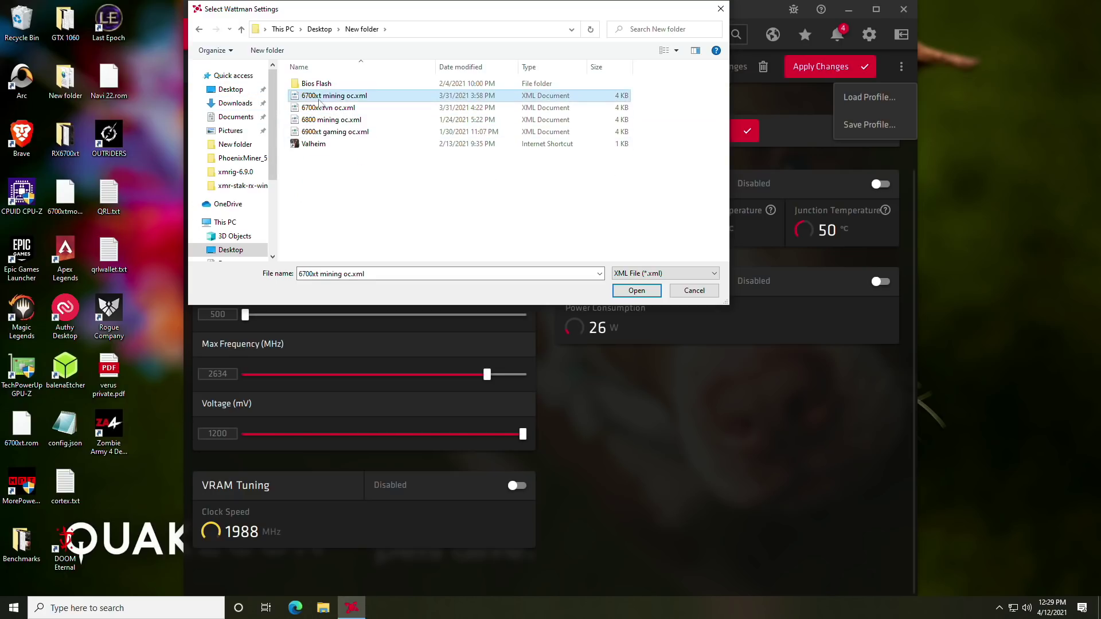
click(637, 291)
Review the loaded tuning settings and move the Radeon Software window to the right
scroll(458, 384, down, 2)
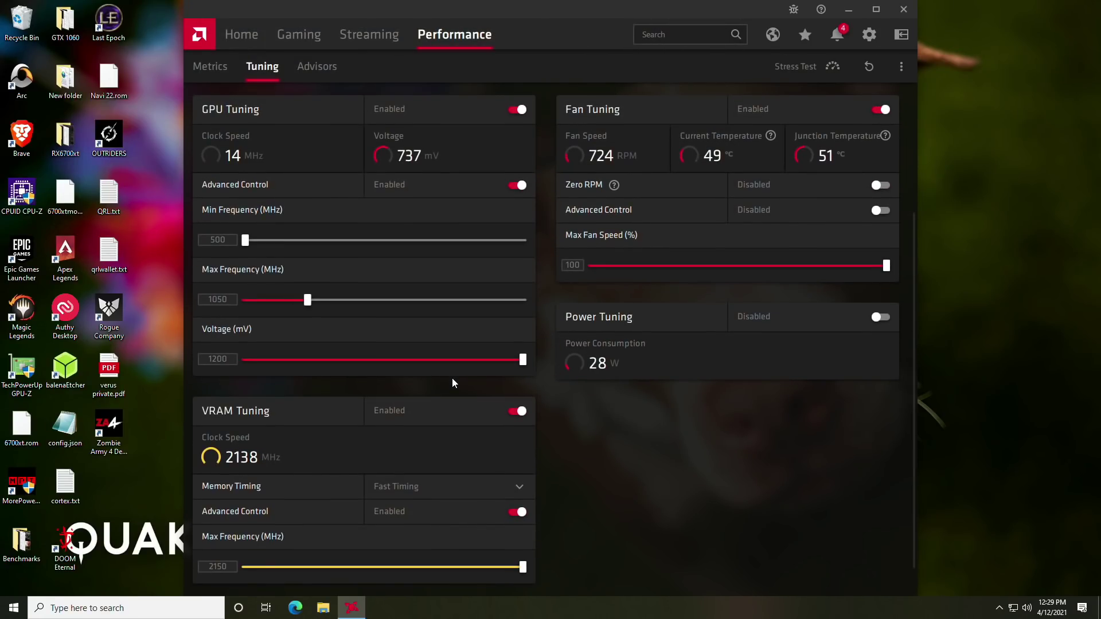
scroll(389, 231, up, 2)
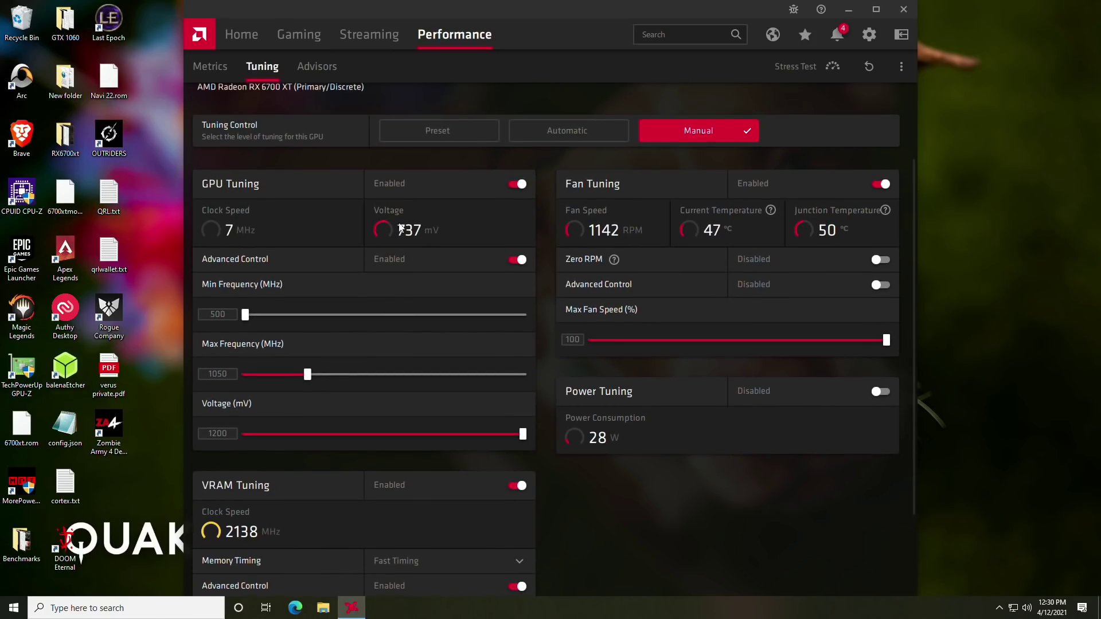
drag(499, 3, 694, 9)
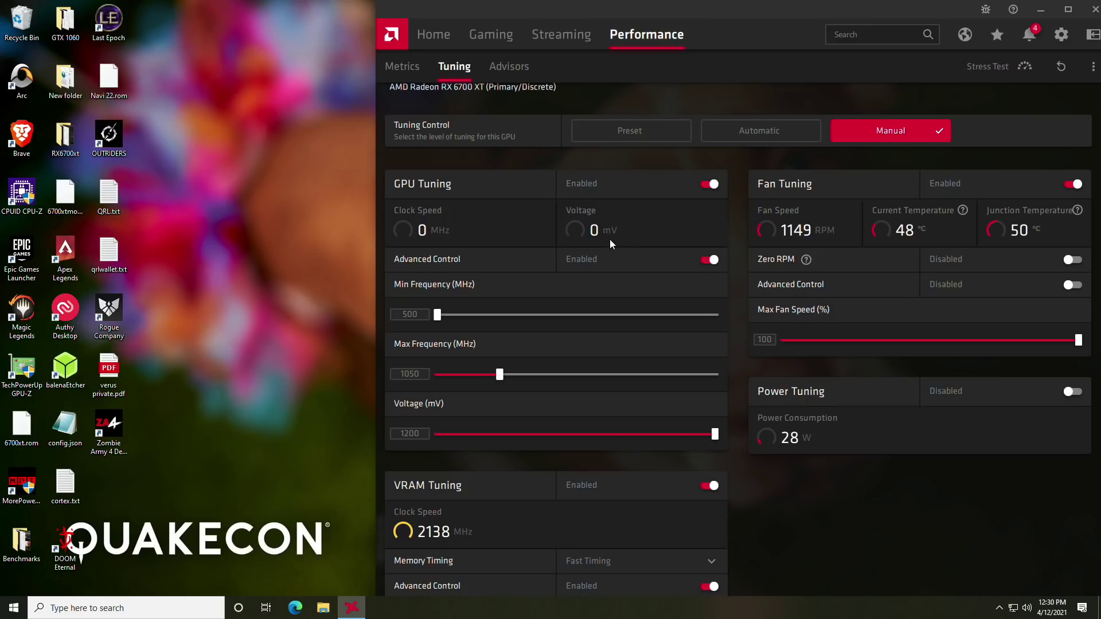
Launch File Explorer from the taskbar, showing recent files such as 6700xt mining oc.xml
click(321, 615)
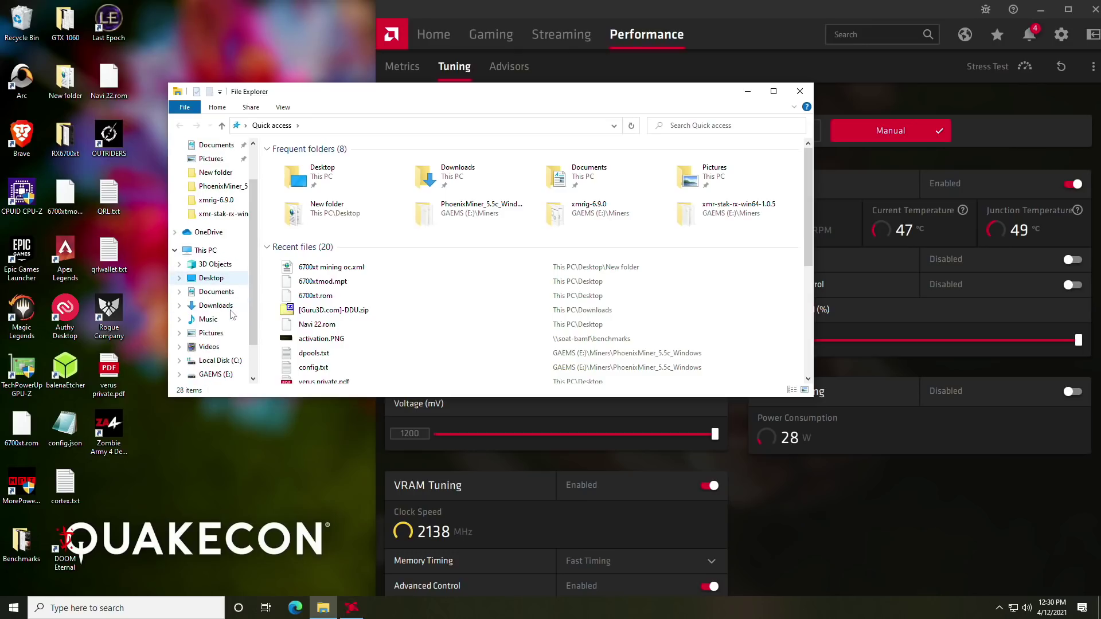